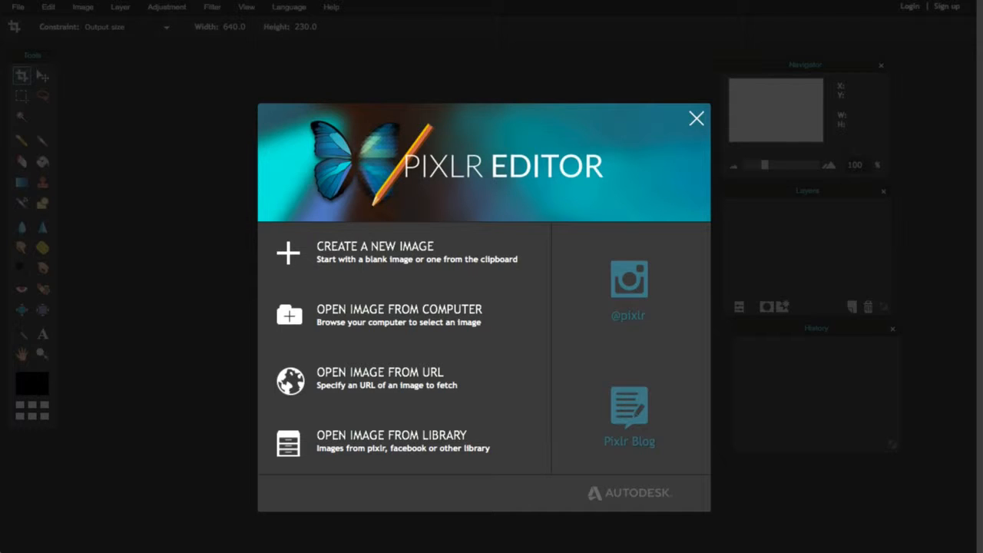
Review the required photo dimensions in the photo-fullpage-template.psd window, and put that window away
click(774, 525)
drag(774, 525, 382, 65)
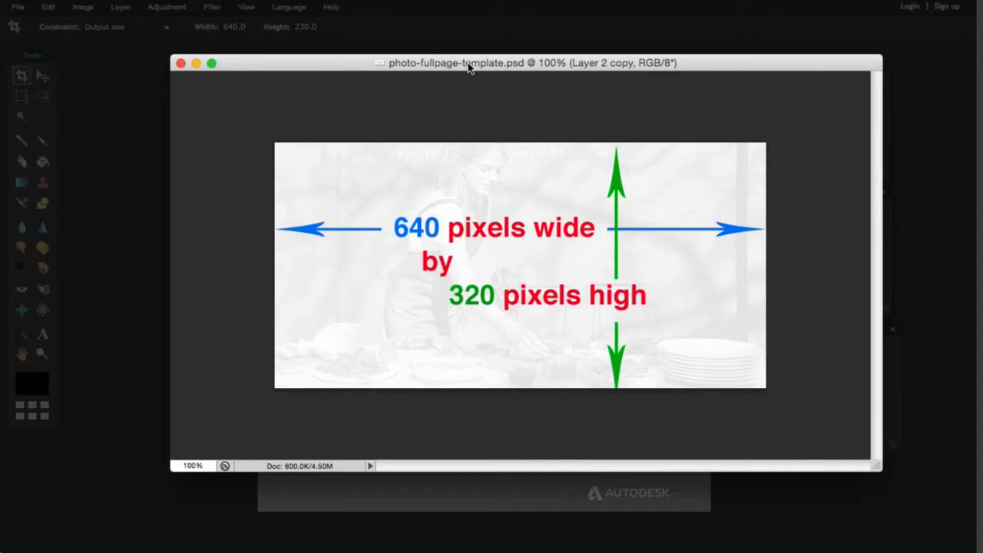
drag(469, 64, 487, 99)
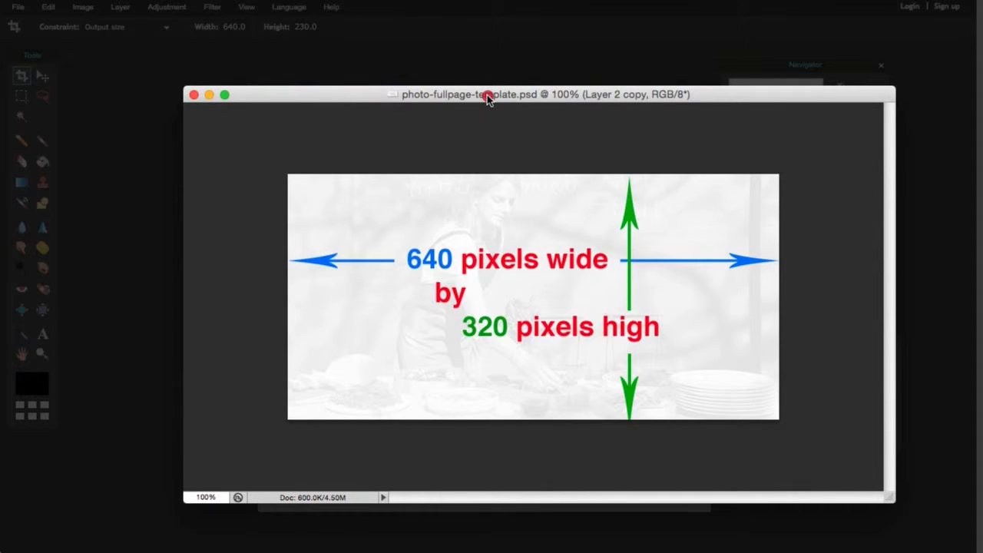
drag(487, 99, 606, 549)
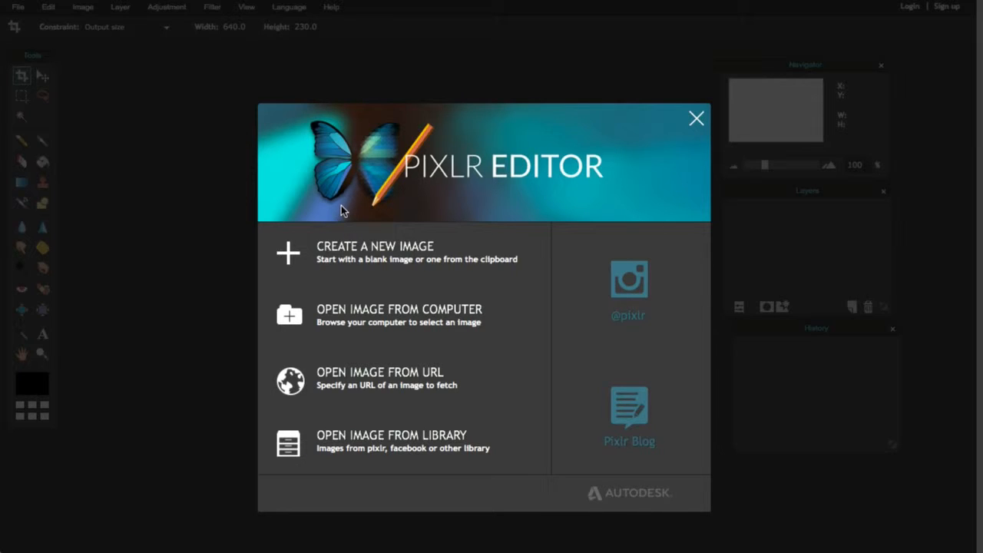
Open trees.jpg from the Photos folder on the computer
click(348, 320)
drag(686, 38, 19, 73)
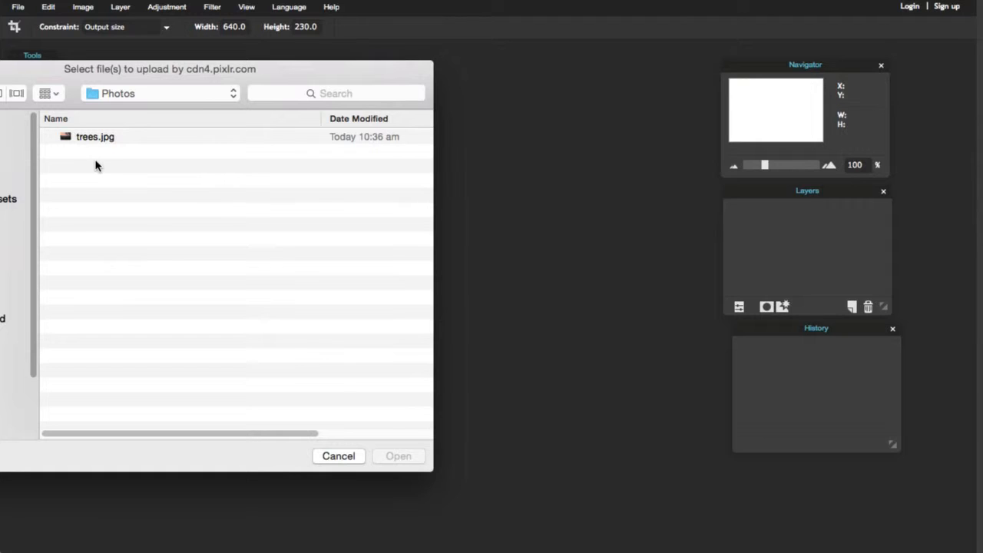
click(92, 146)
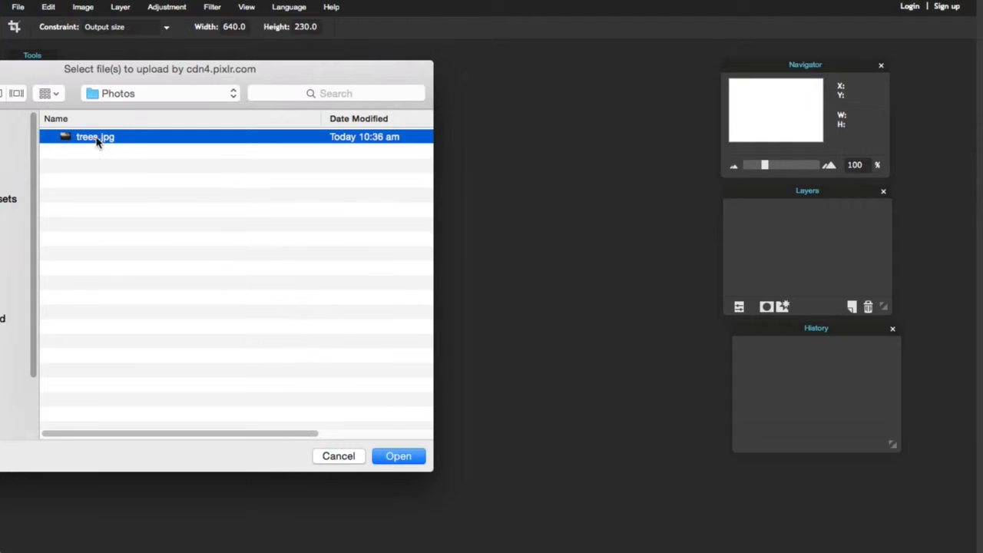
click(398, 458)
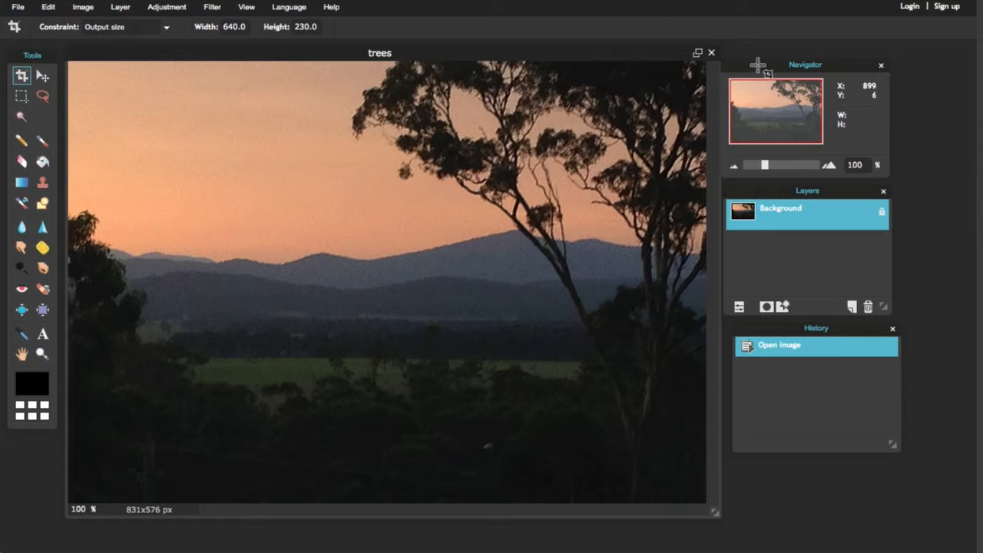
Switch to the Move tool and shift the Navigator, Layers and History panels clear of the image window
click(42, 75)
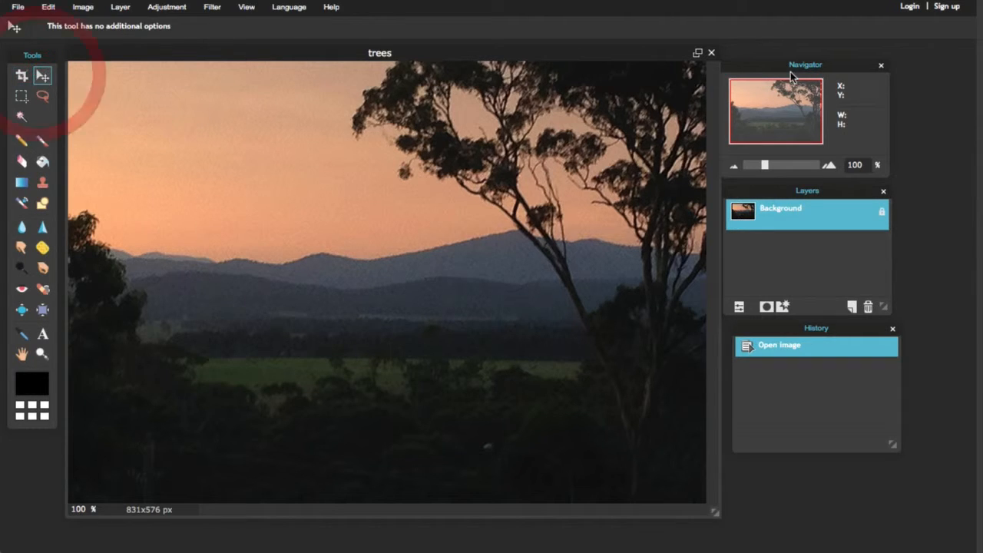
mouse_move(760, 68)
mouse_down()
mouse_move(785, 59)
mouse_move(769, 59)
mouse_up()
mouse_move(780, 192)
mouse_down()
mouse_move(805, 192)
mouse_move(785, 190)
mouse_up()
drag(850, 328, 844, 321)
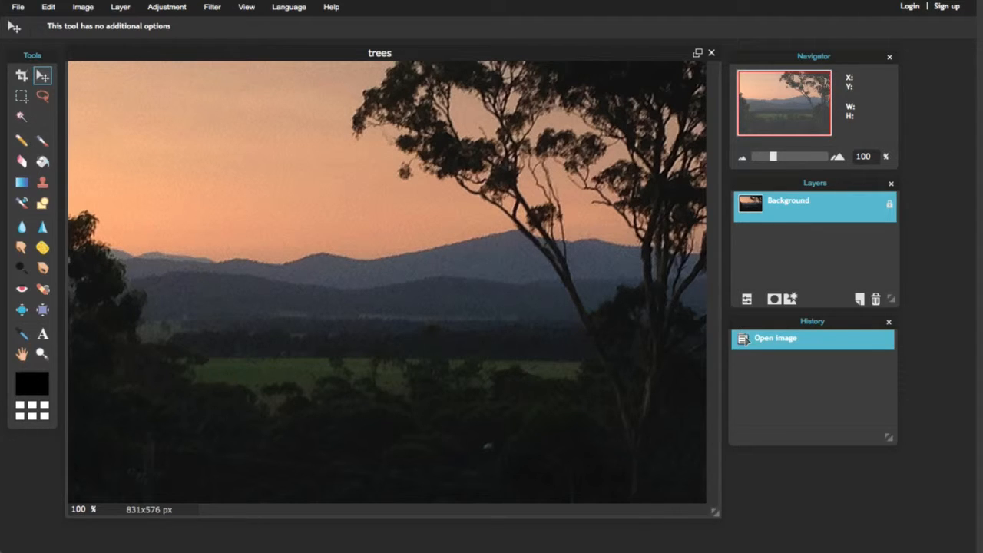
Activate the Crop tool with its constraint set to Output size
drag(388, 549, 309, 552)
click(20, 77)
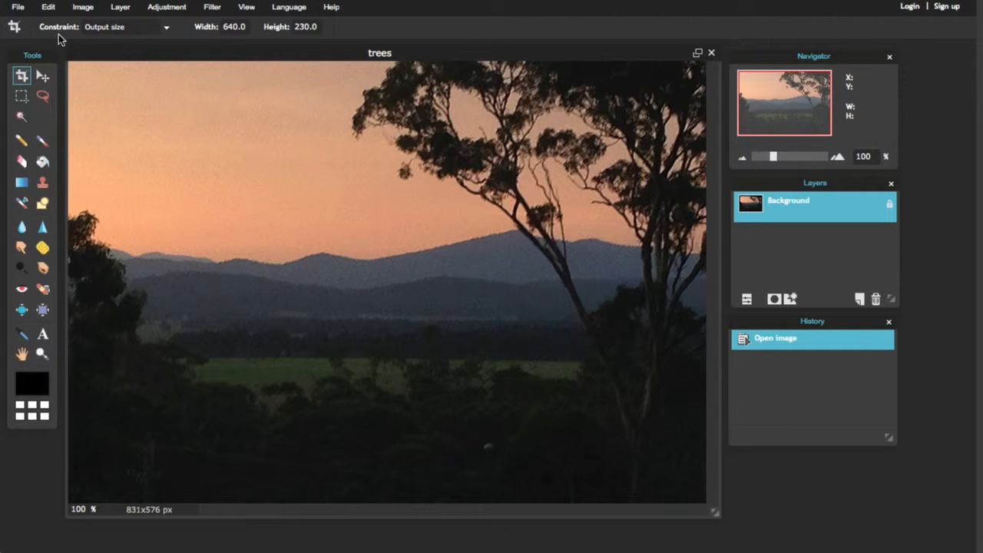
click(166, 28)
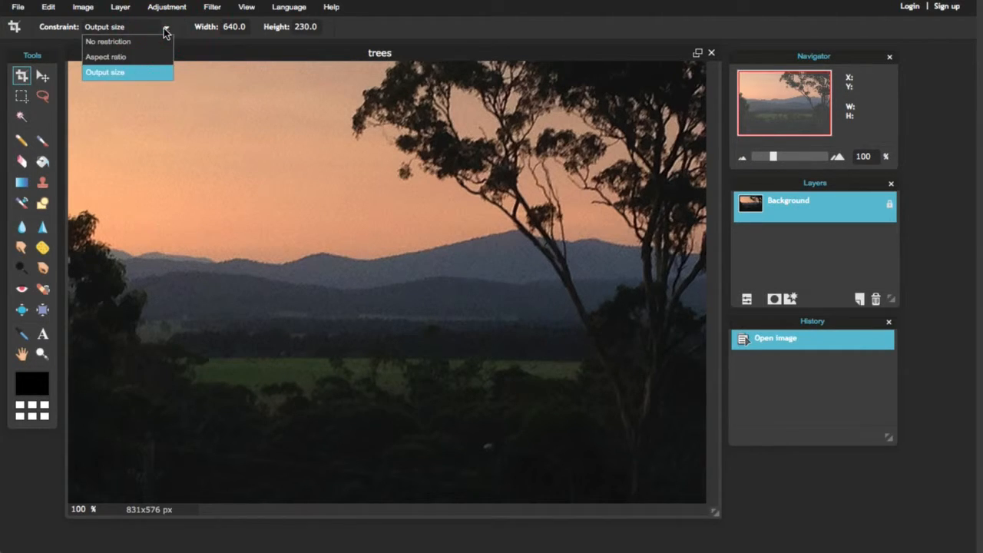
click(134, 71)
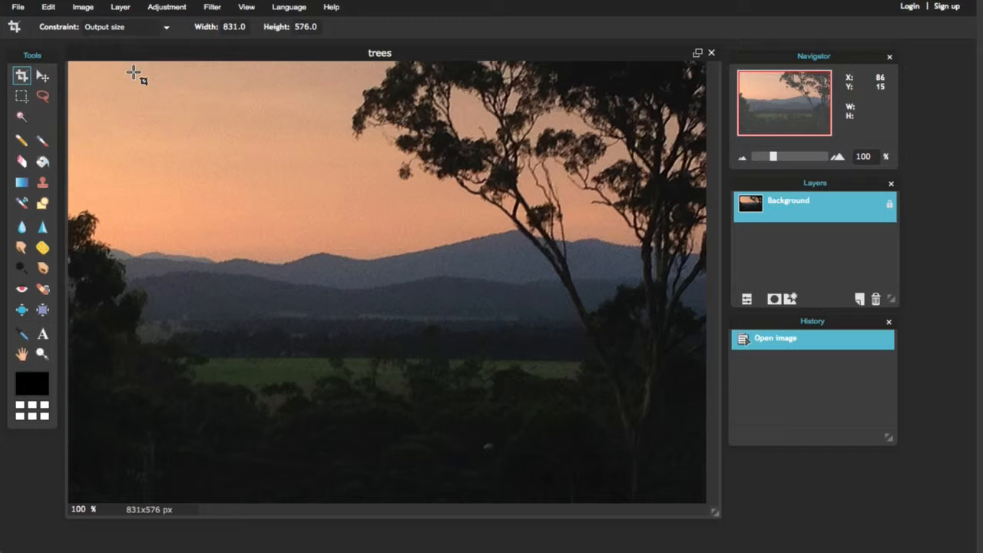
Set the crop output size to 640 pixels wide and 320 pixels high
click(234, 27)
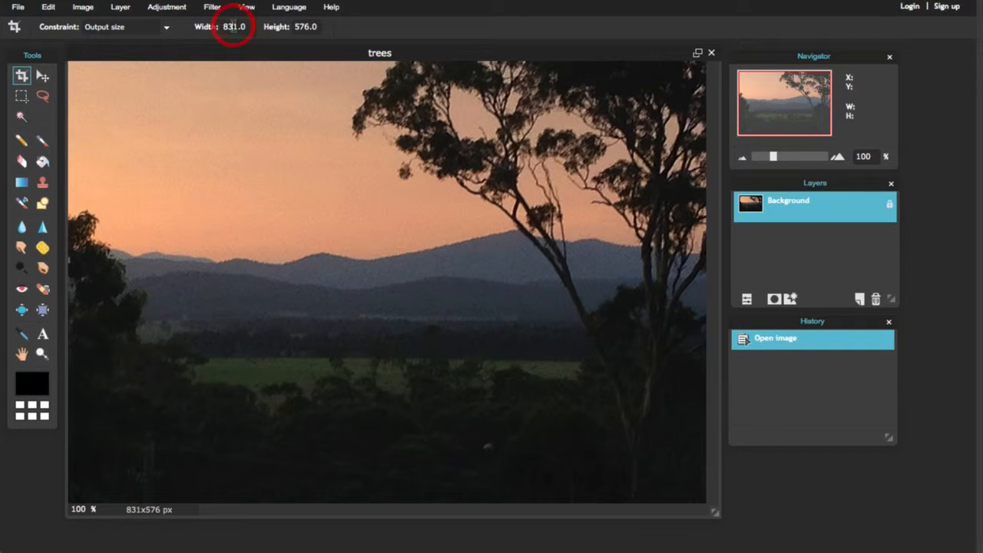
drag(245, 27, 212, 28)
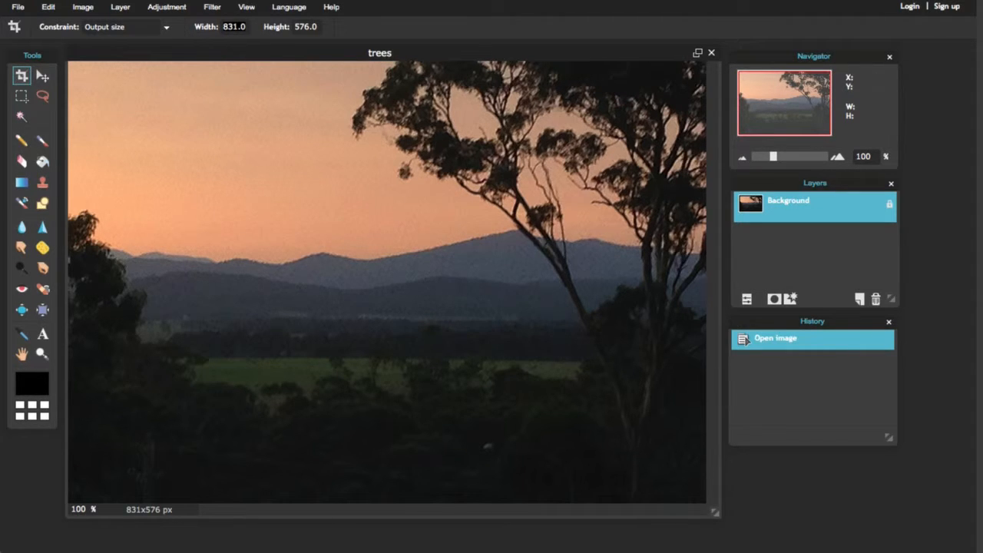
drag(345, 550, 246, 551)
click(231, 27)
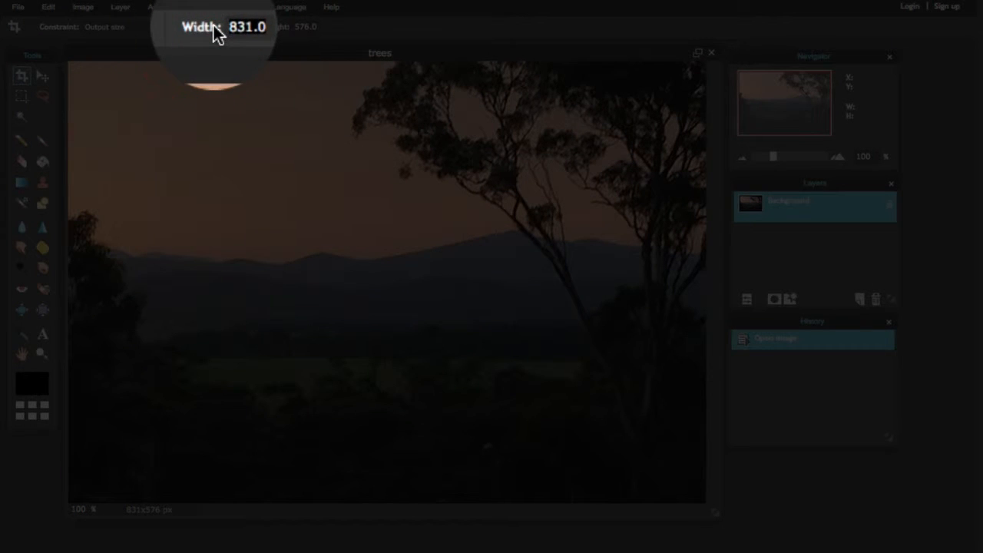
text(64)
text(0)
click(284, 27)
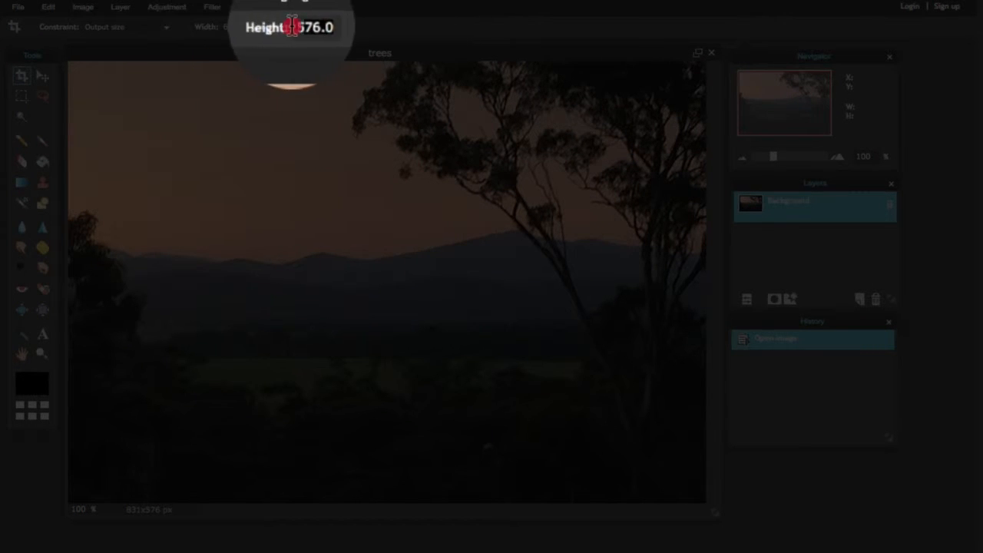
text(32)
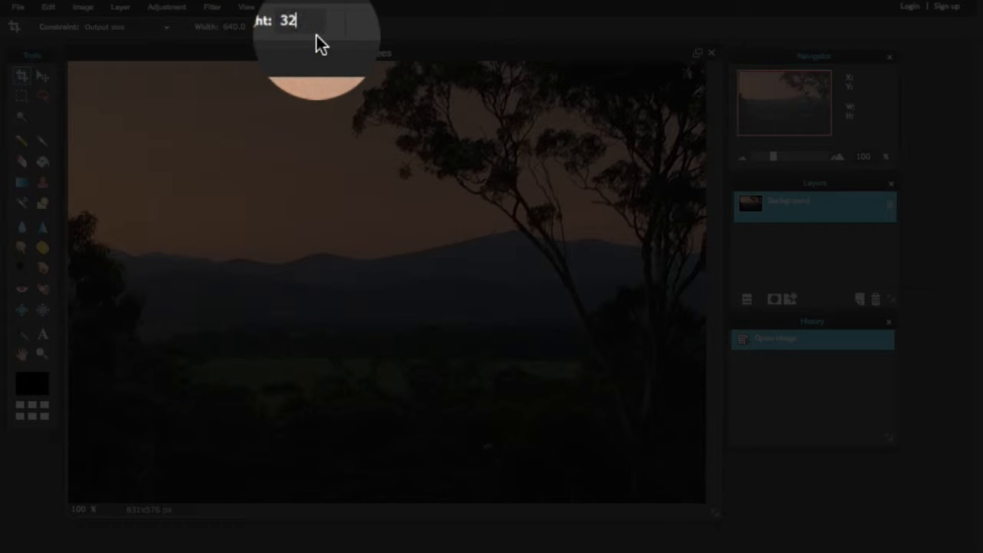
text(0)
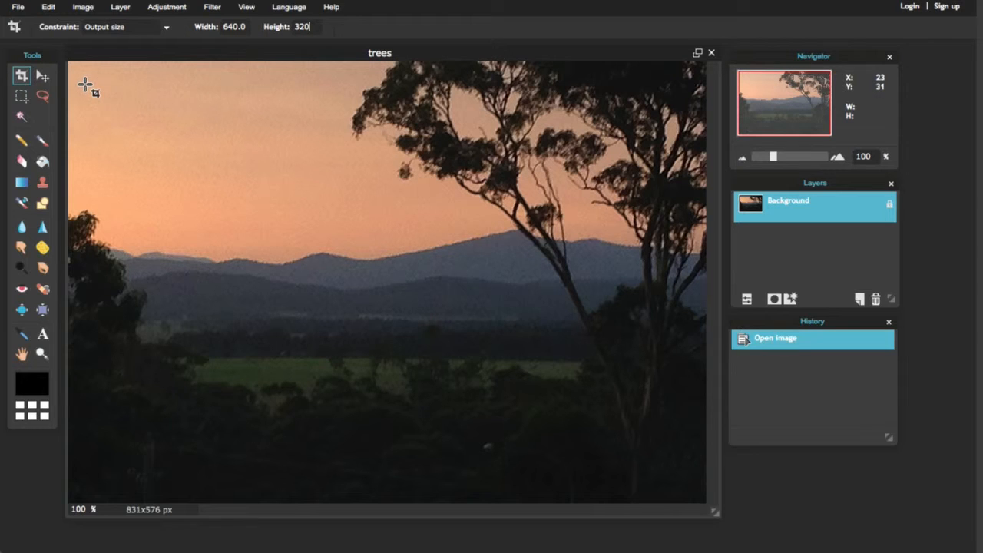
Crop the photo to a frame about 758 by 379 px around the mountains, field and large tree, and apply it
drag(90, 88, 534, 361)
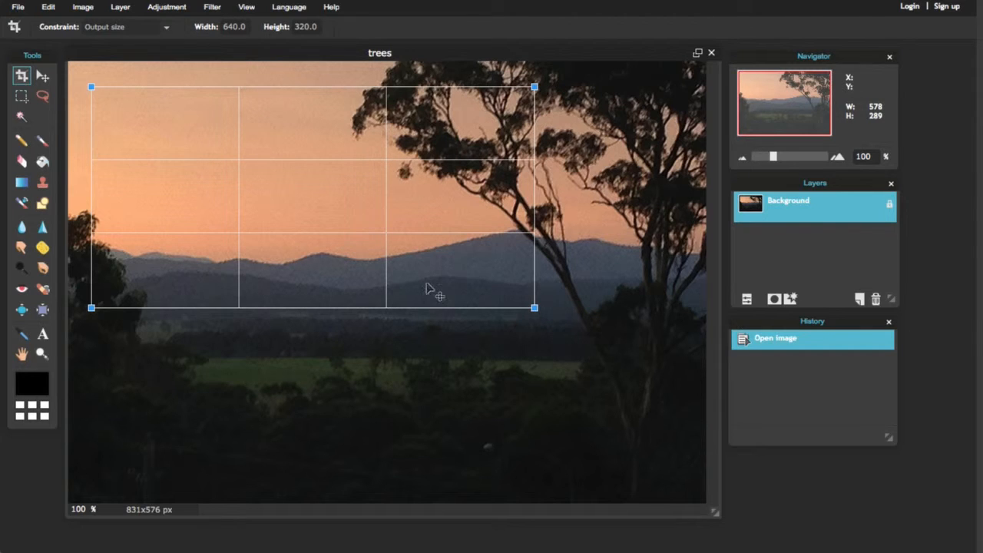
drag(534, 308, 603, 333)
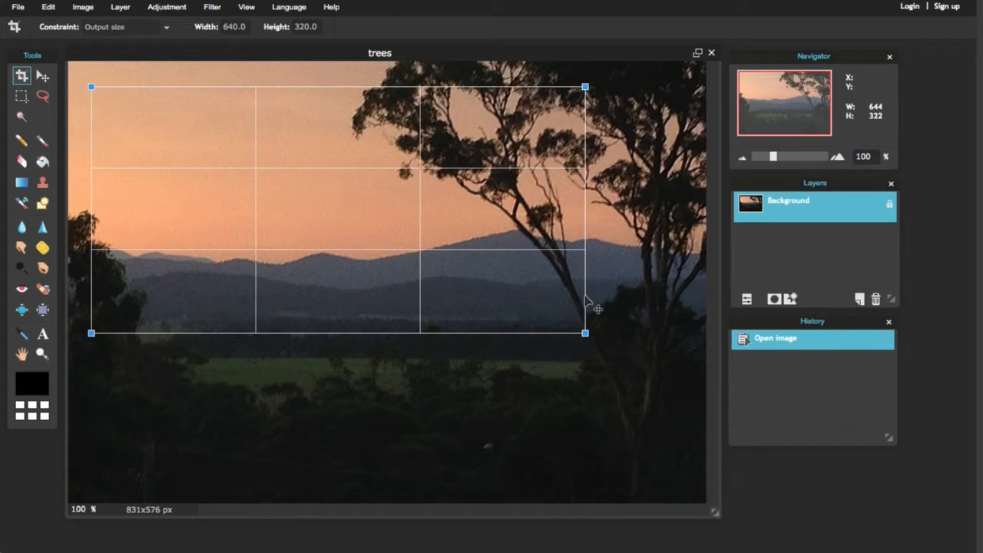
drag(581, 331, 377, 269)
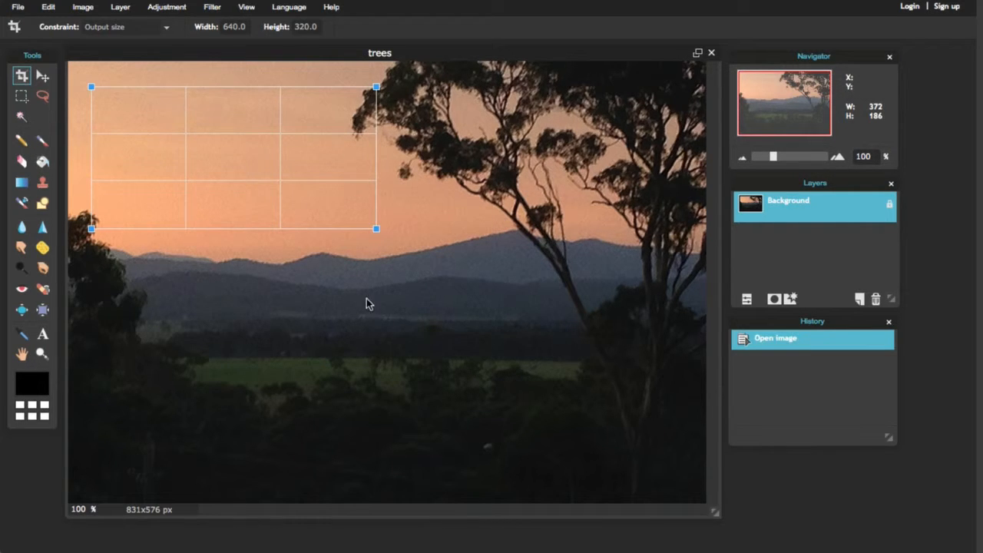
drag(376, 230, 673, 412)
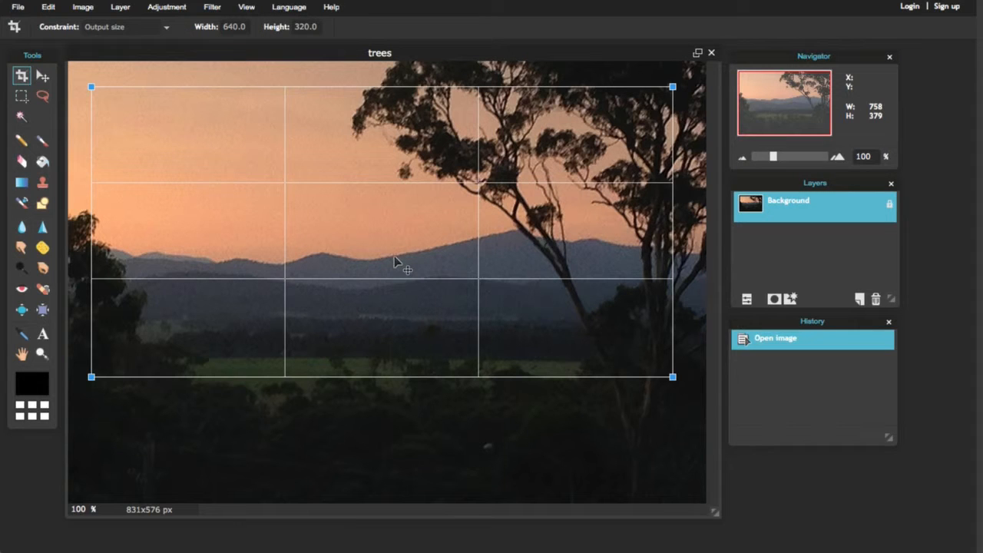
drag(387, 241, 414, 314)
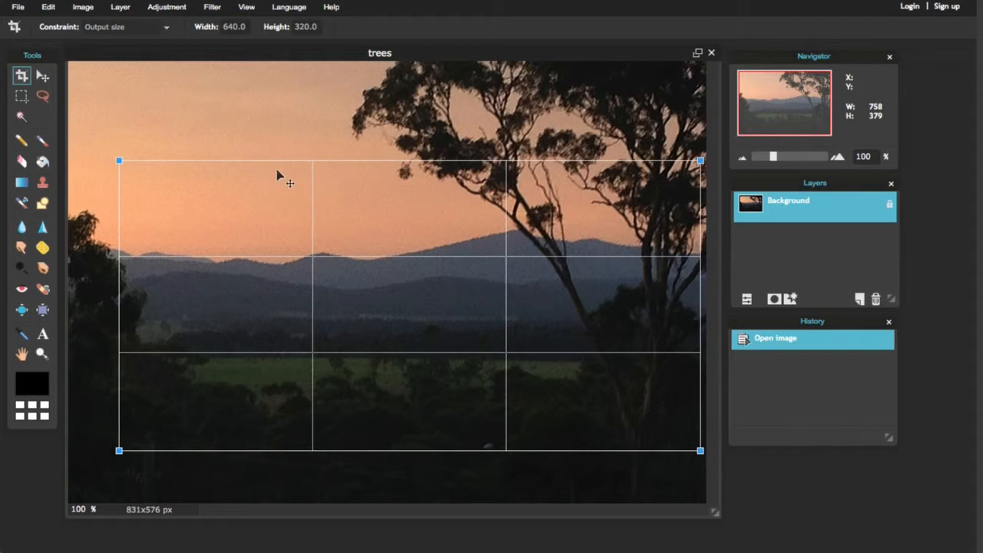
click(270, 134)
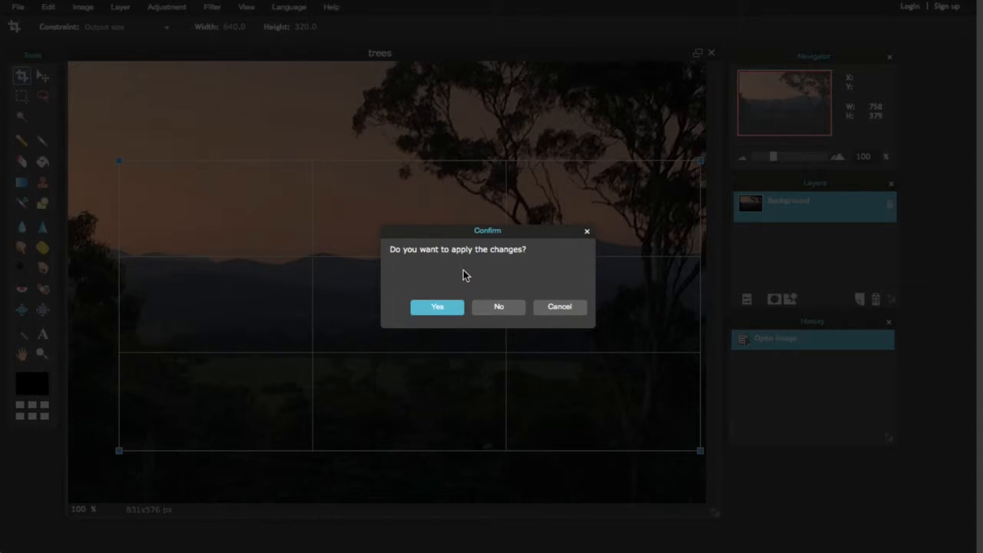
click(437, 307)
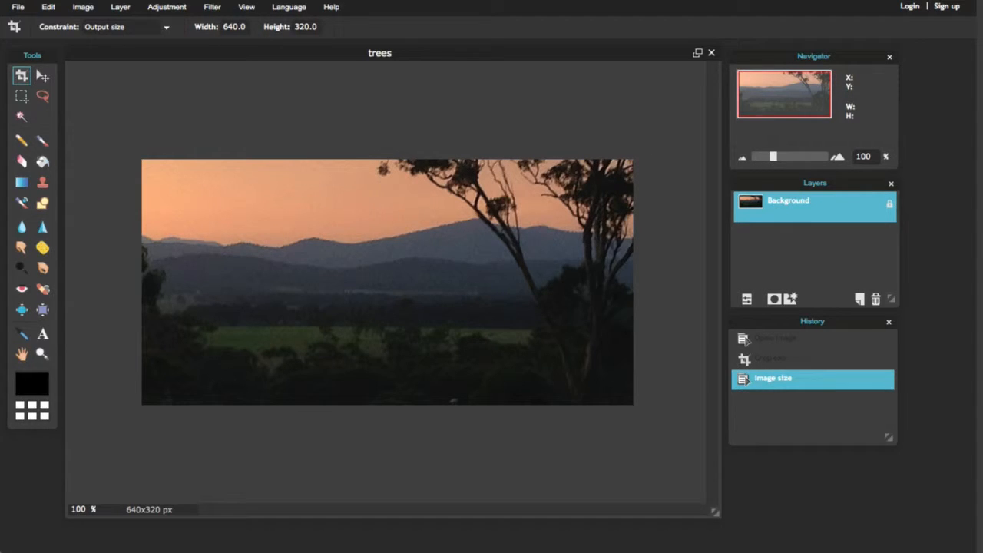
Save the cropped image to the computer's Photos folder as a JPEG named trees-crop with quality 100
drag(540, 551, 480, 552)
click(493, 447)
click(19, 8)
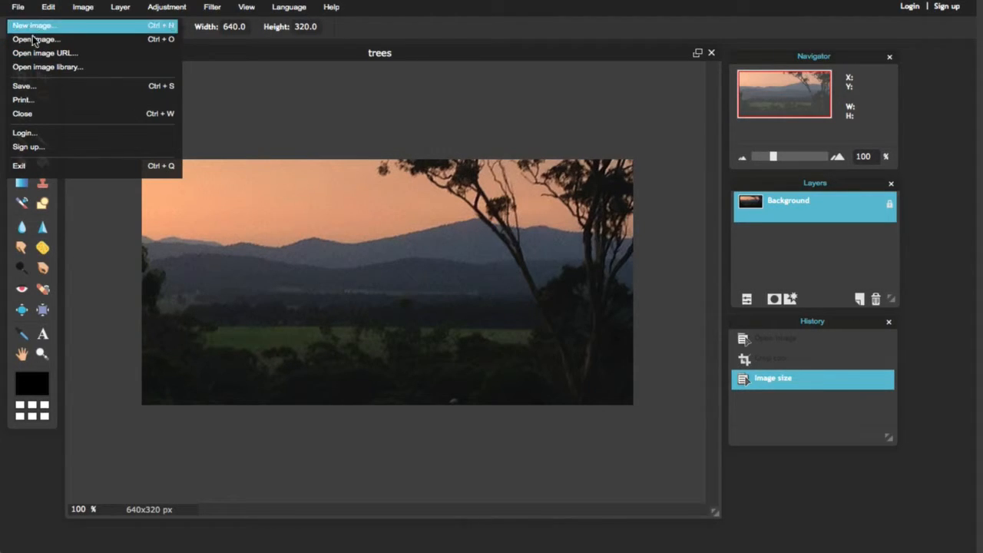
click(38, 86)
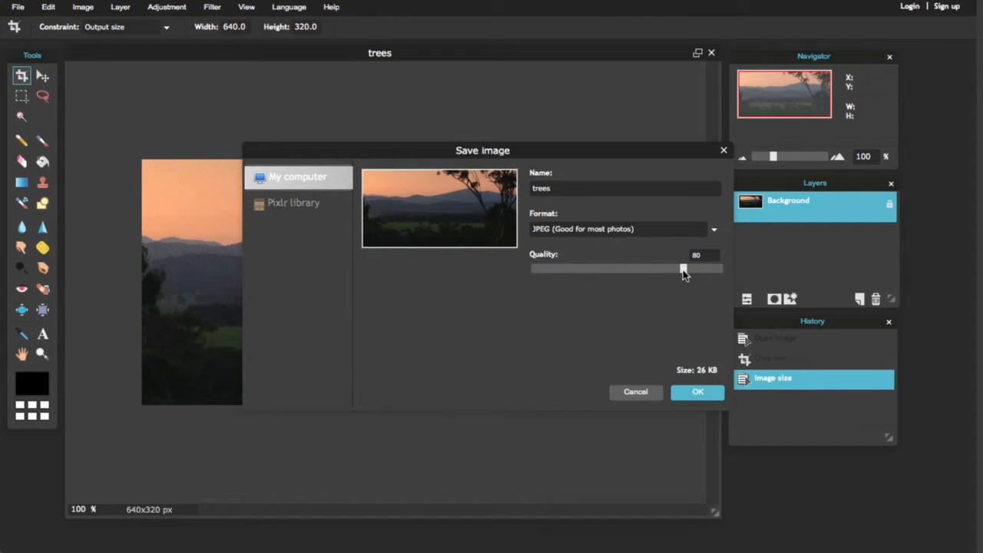
drag(682, 269, 722, 271)
click(555, 188)
click(697, 392)
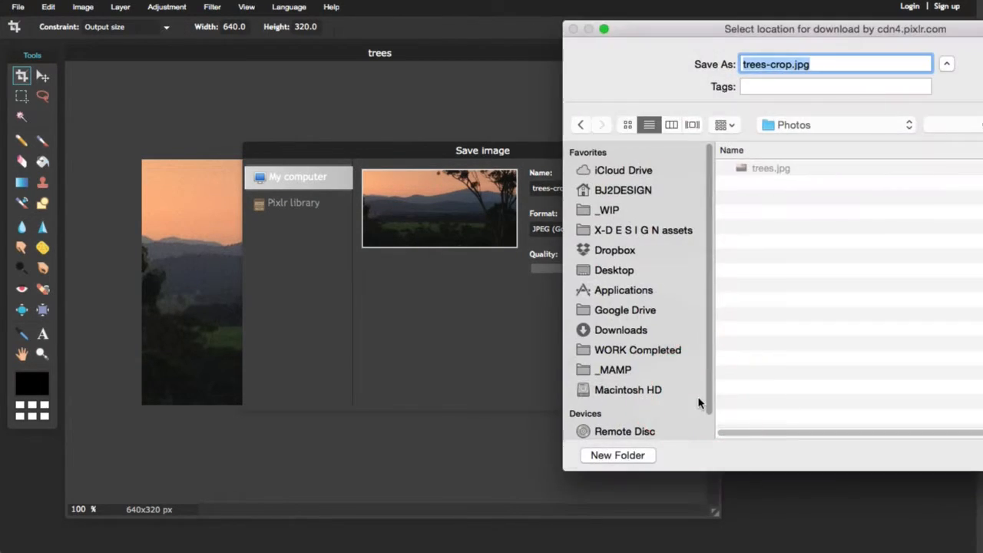
drag(904, 30, 304, 14)
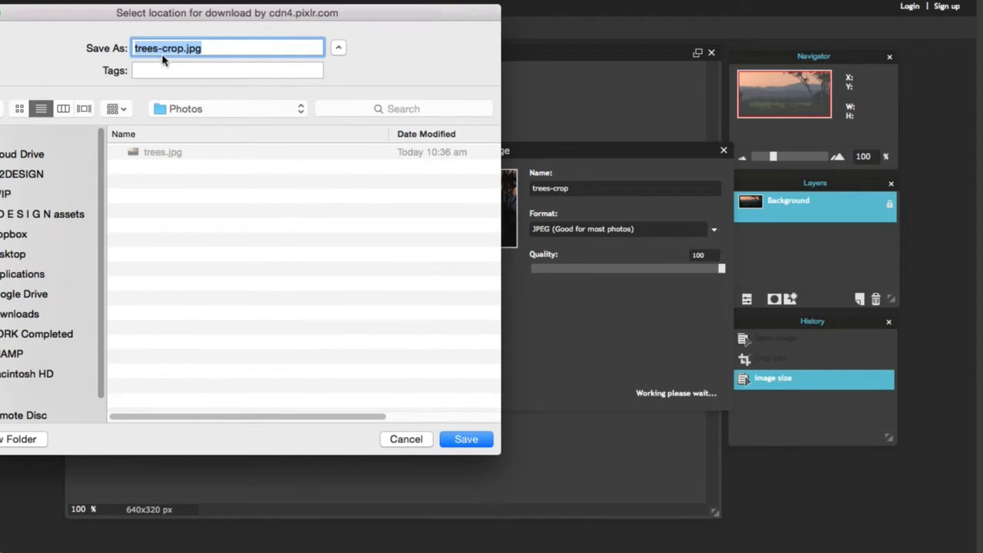
click(477, 440)
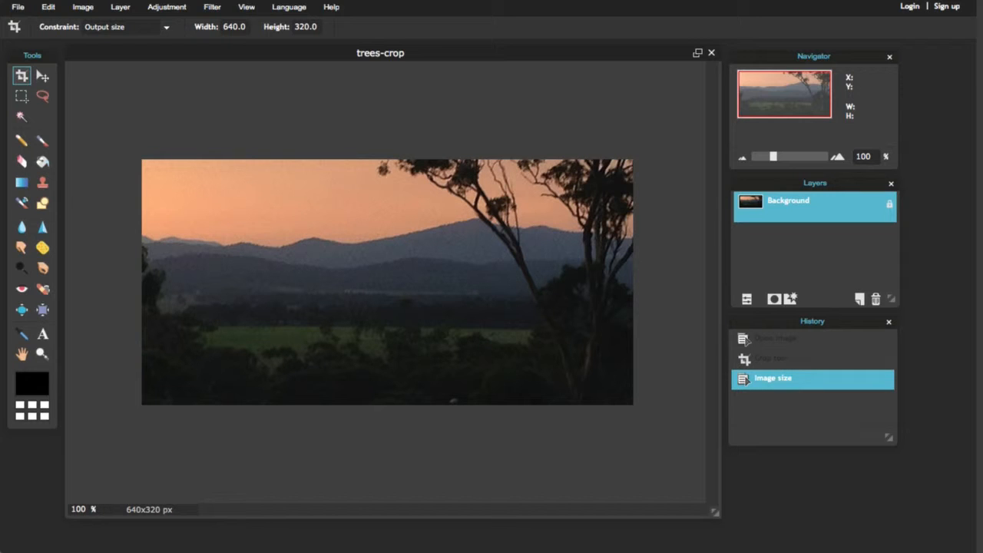
Switch to Finder, view trees-crop.jpg from the Photos folder, and close it
key(super+Tab)
drag(661, 89, 38, 74)
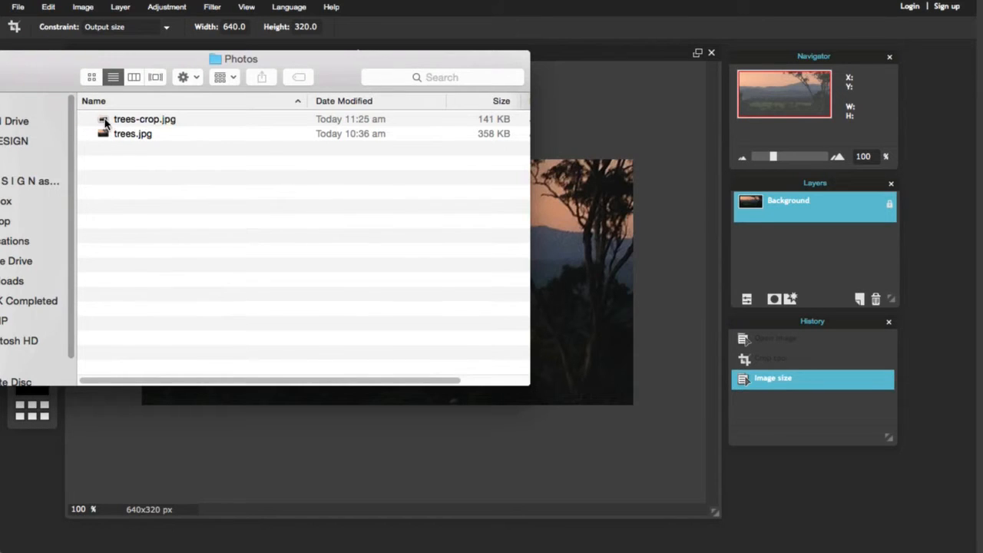
click(104, 119)
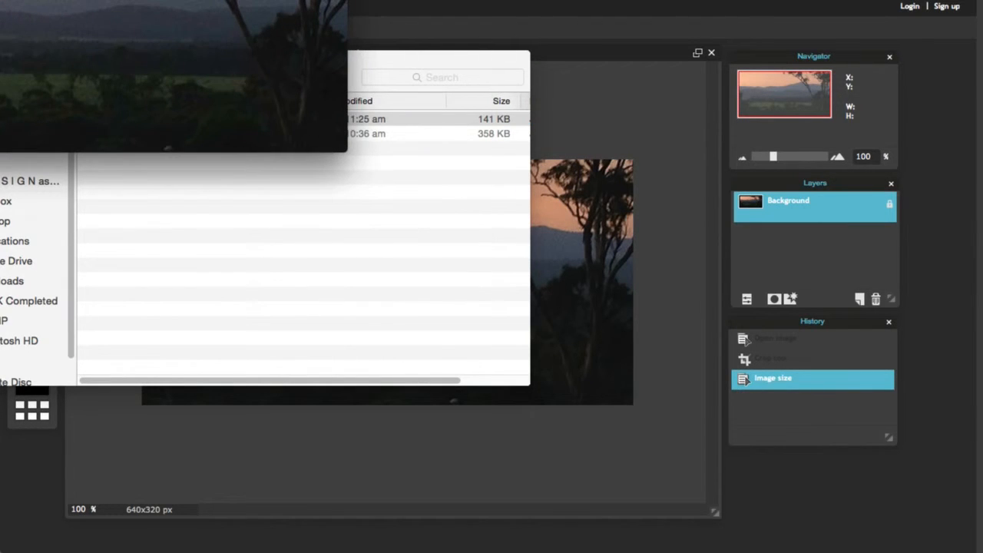
drag(174, 0, 503, 93)
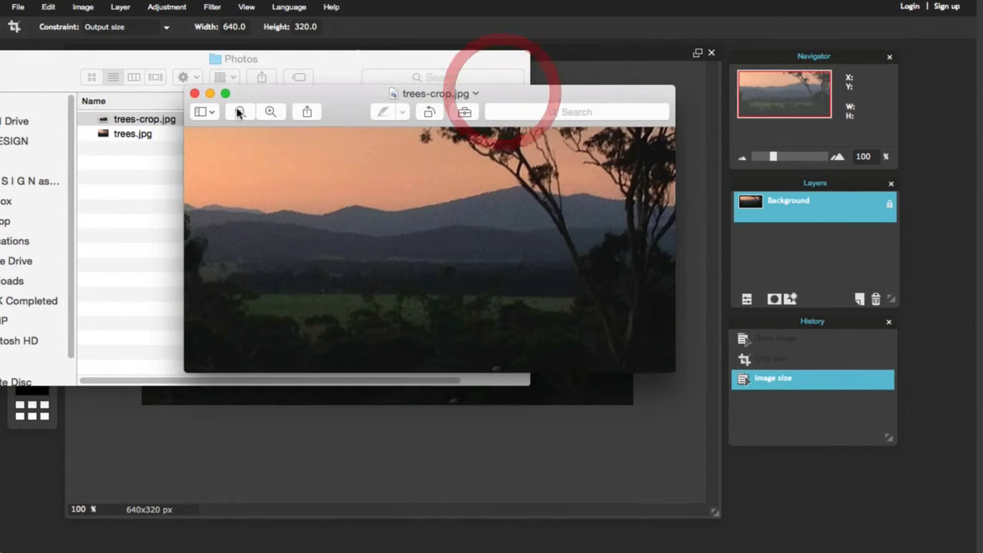
click(194, 93)
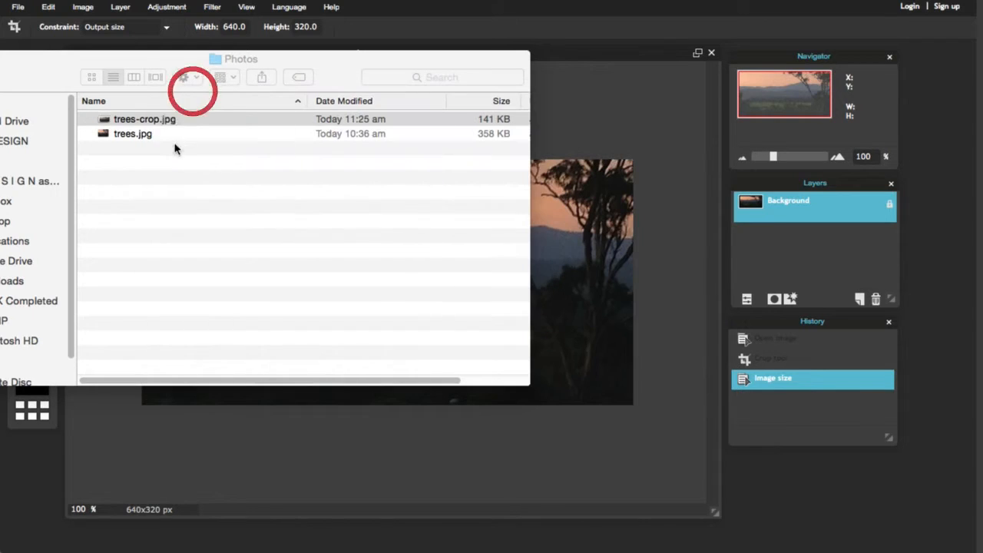
View the original trees.jpg for comparison with the cropped version, and close it
double_click(102, 135)
drag(105, 0, 422, 0)
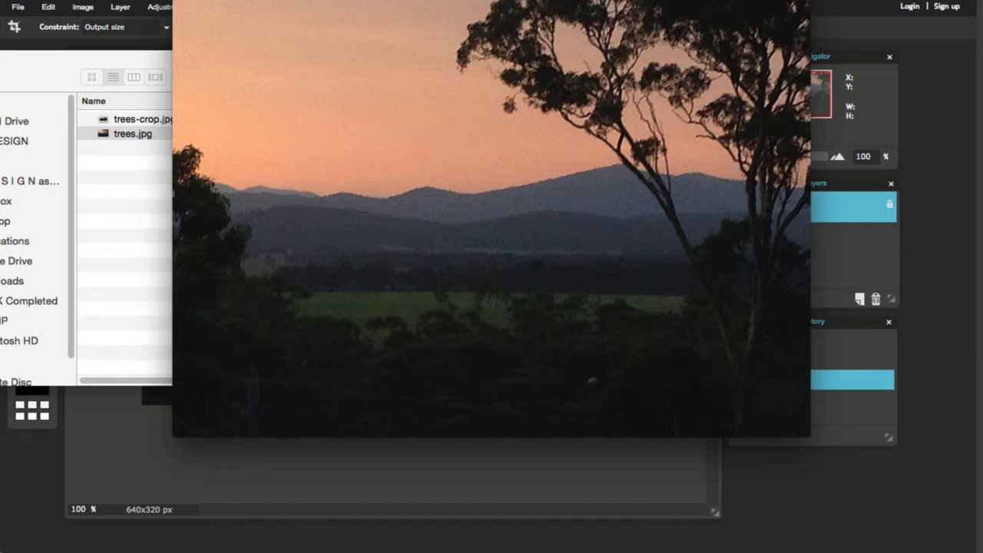
key(space)
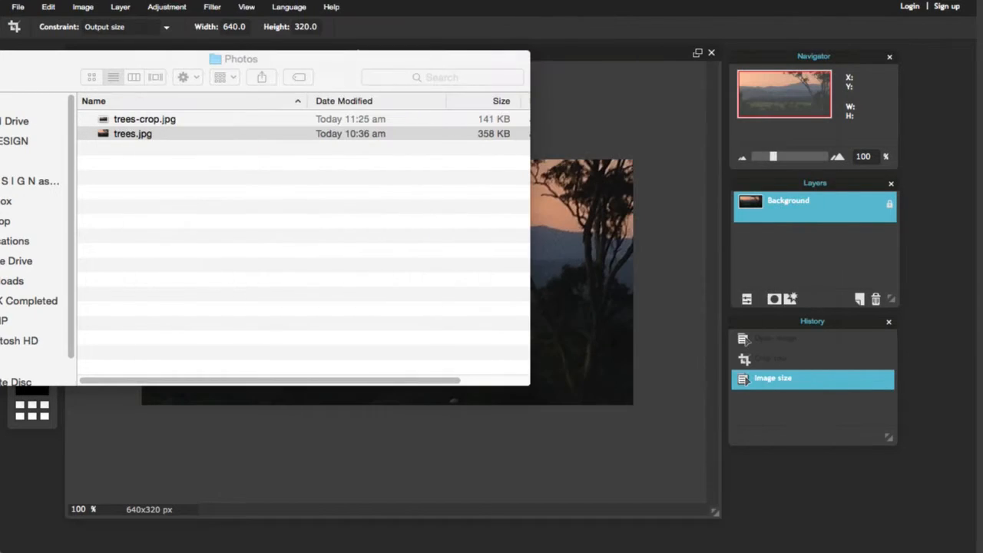
Move the Finder window aside, switch back to Pixlr Editor, and close the trees-crop image without saving it again
click(169, 67)
drag(170, 70, 164, 74)
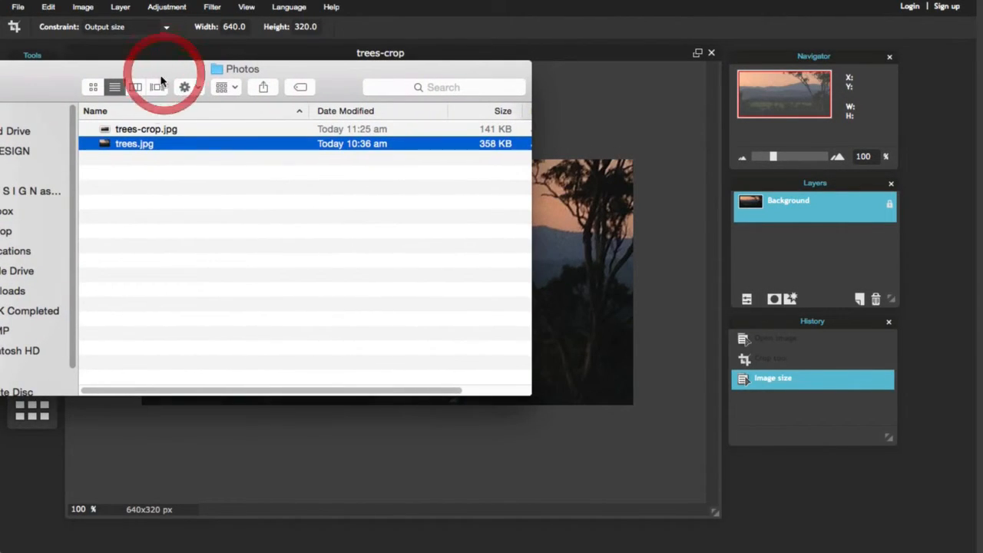
drag(38, 89, 798, 225)
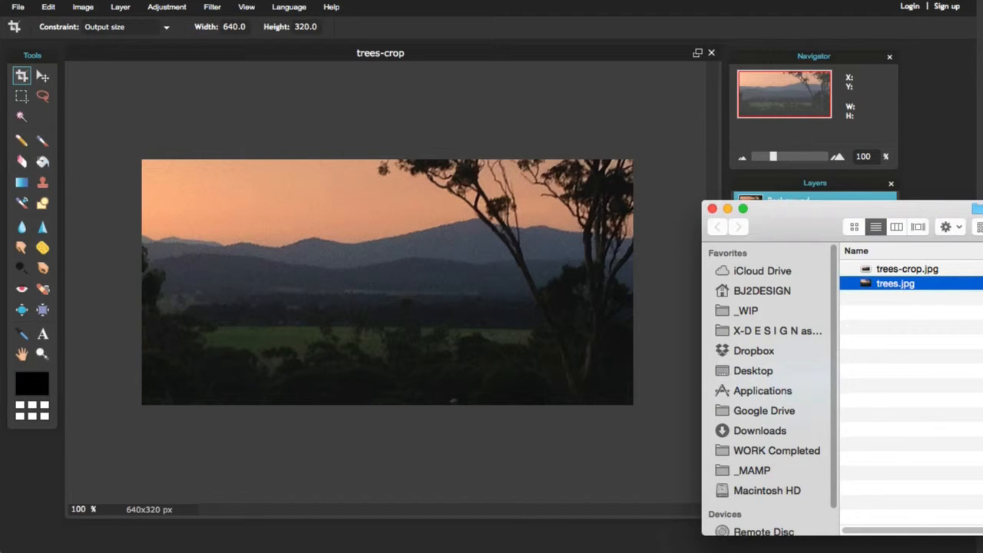
drag(785, 221, 945, 262)
click(611, 57)
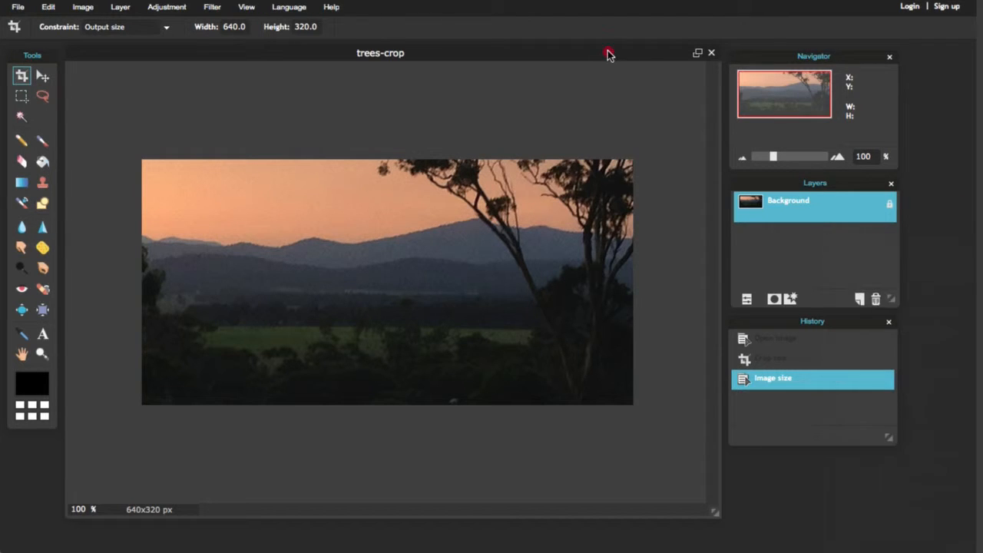
click(711, 53)
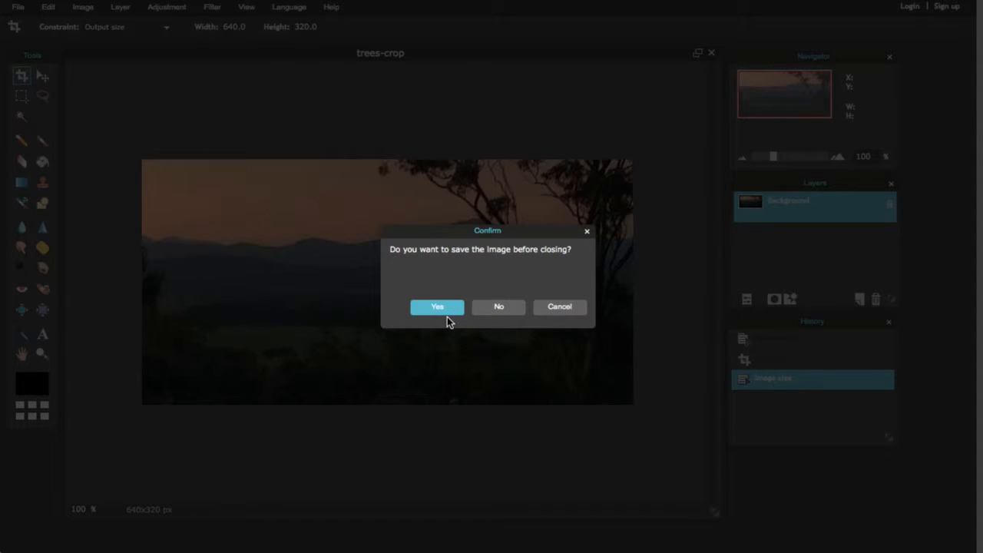
click(496, 307)
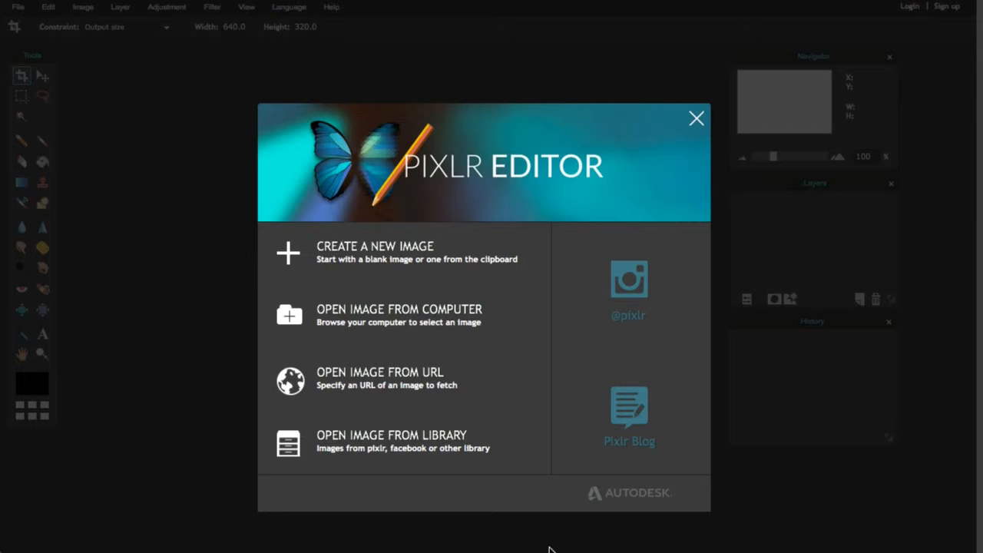
Open the original trees.jpg from the computer's Photos folder
click(373, 317)
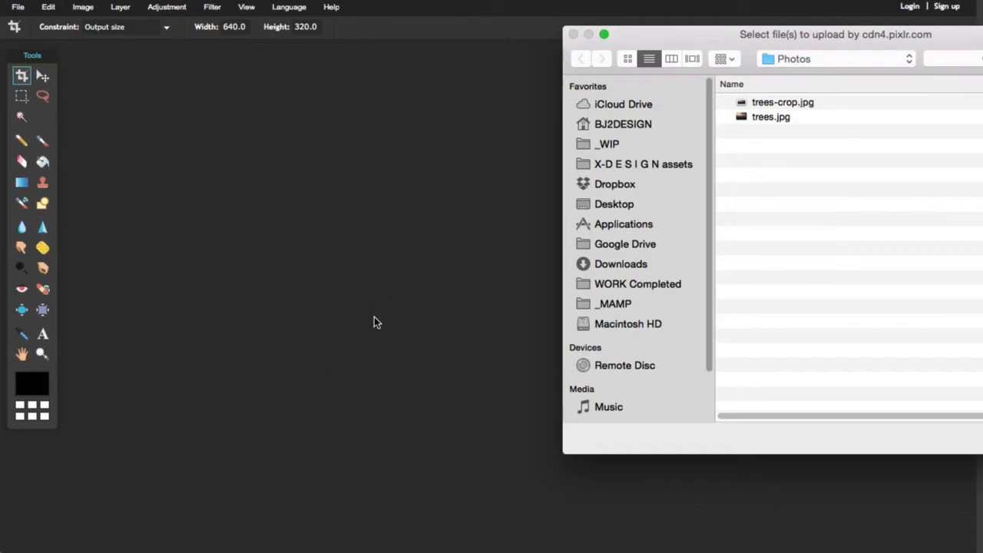
click(741, 119)
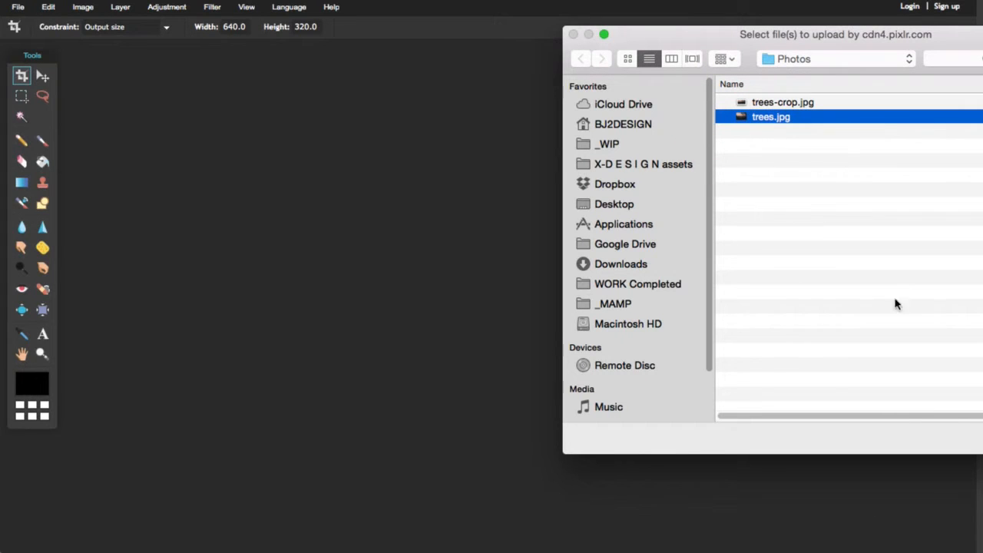
key(Return)
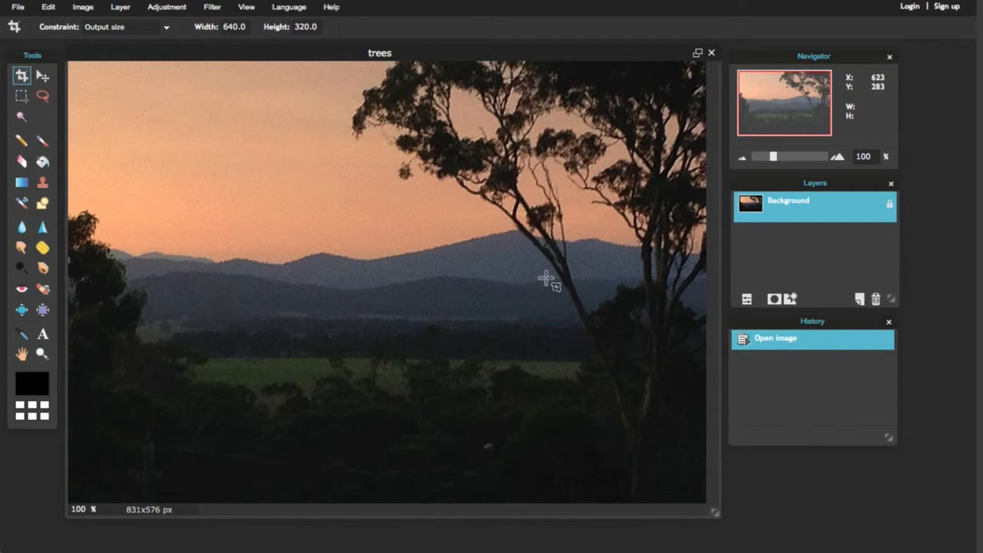
Resize the whole image to a width of 640 pixels with its proportions constrained
click(86, 10)
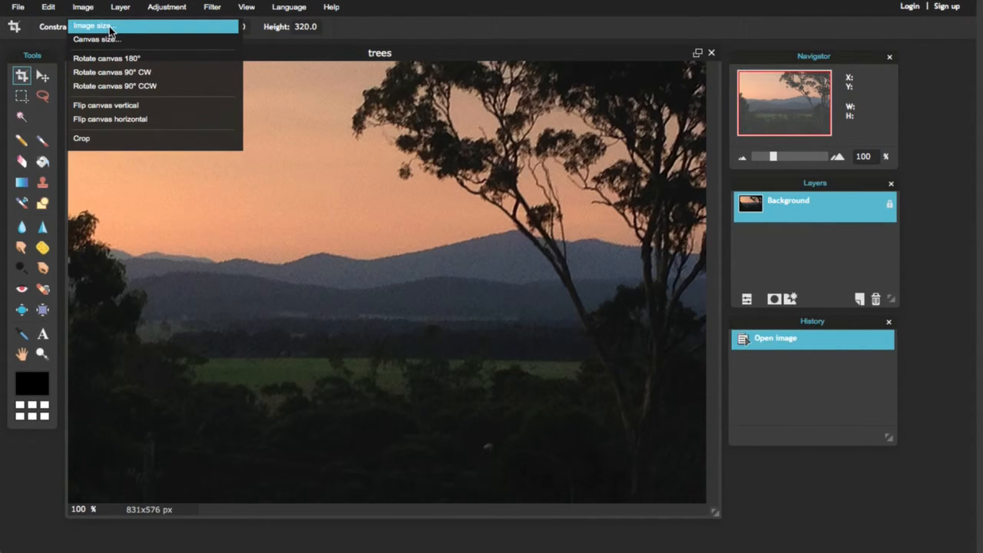
click(107, 29)
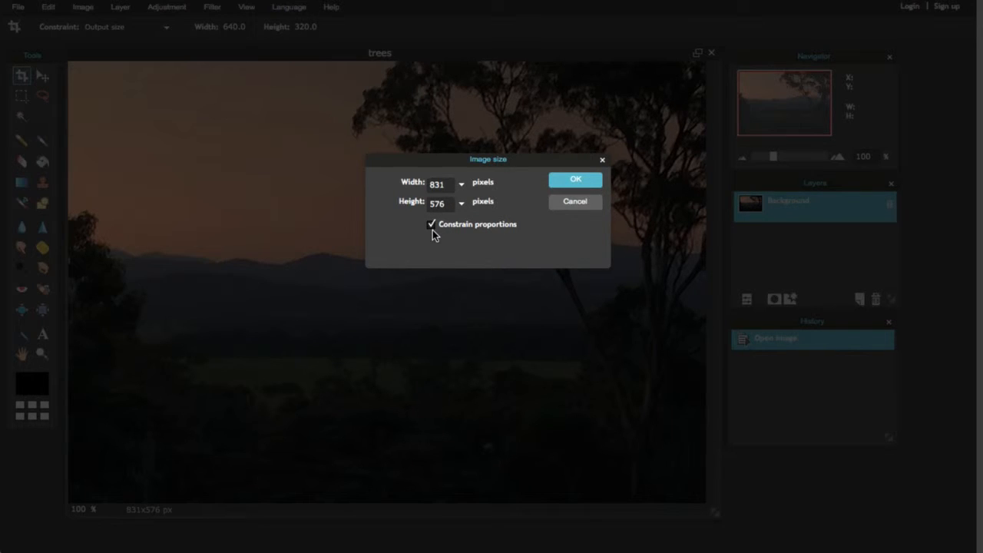
click(447, 183)
click(576, 181)
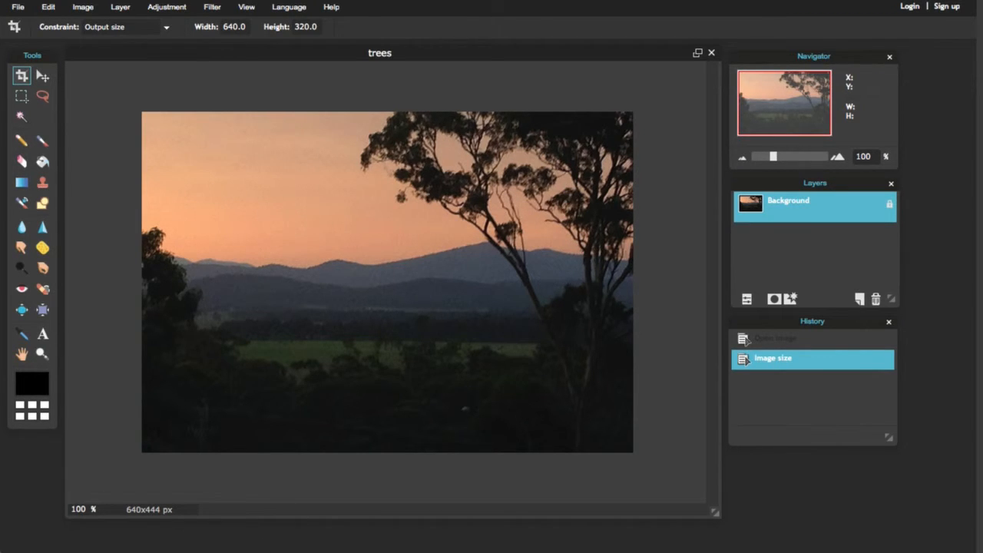
Unlock the Background layer and set the canvas height to 320 pixels, keeping the width at 640 and the top-left anchor
mouse_move(281, 552)
mouse_down()
mouse_move(278, 208)
mouse_move(292, 552)
mouse_up()
double_click(888, 213)
click(86, 9)
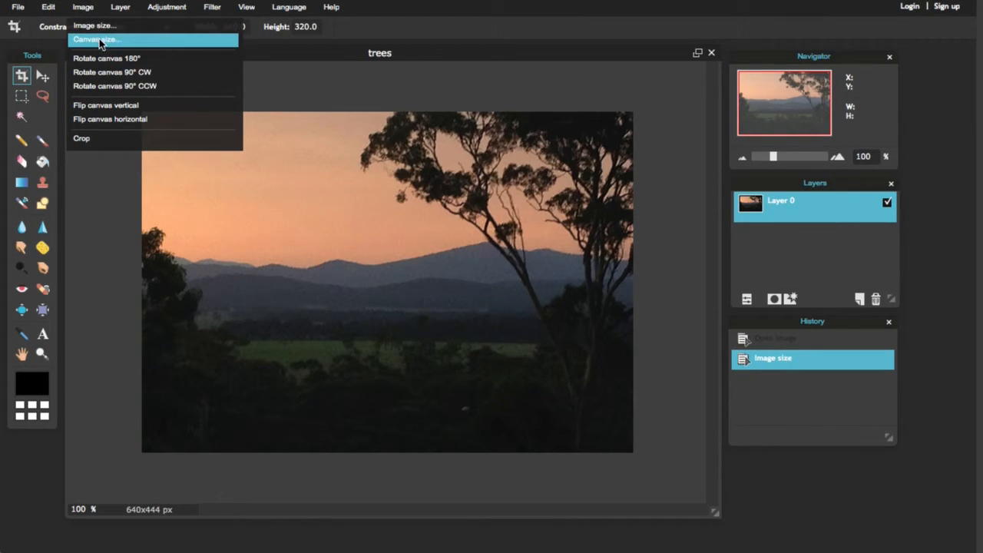
click(99, 40)
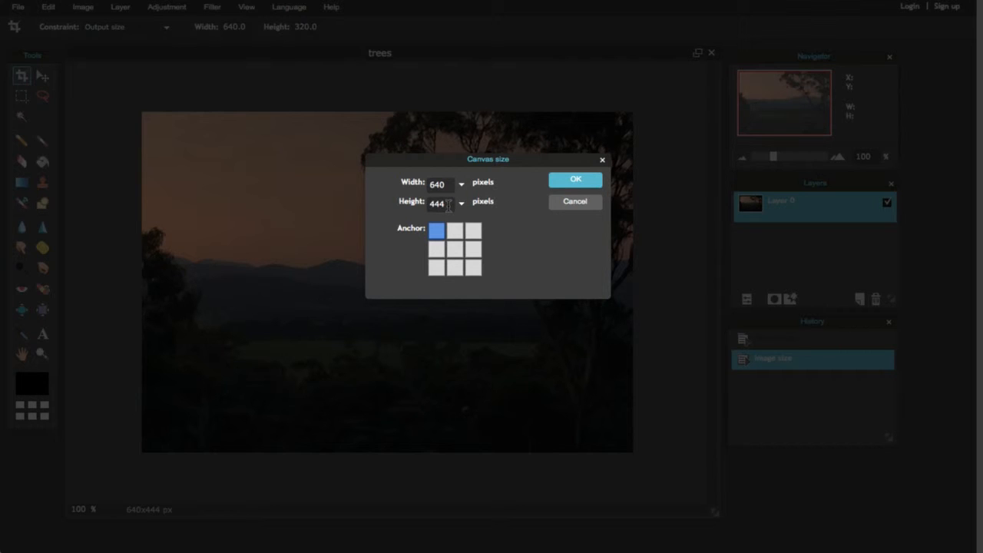
double_click(439, 203)
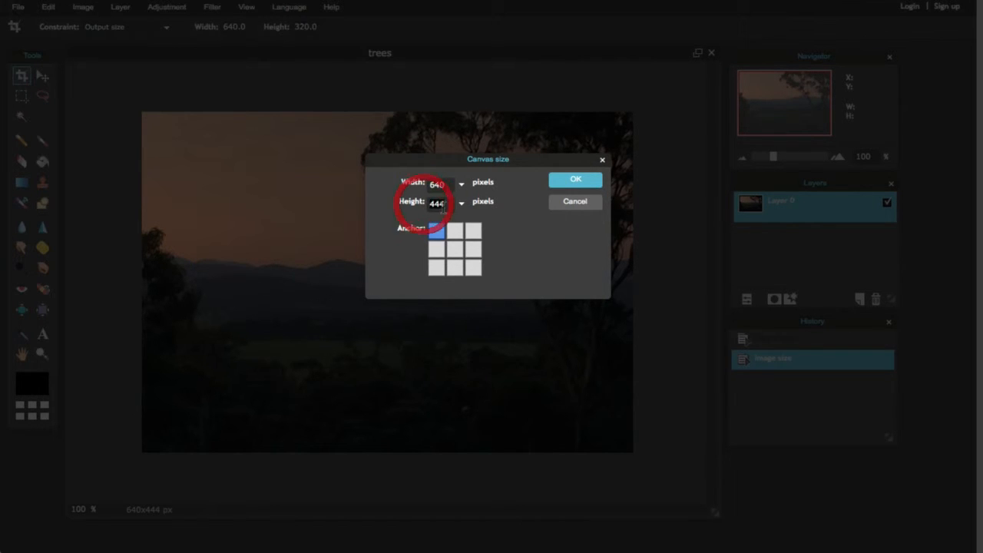
click(430, 217)
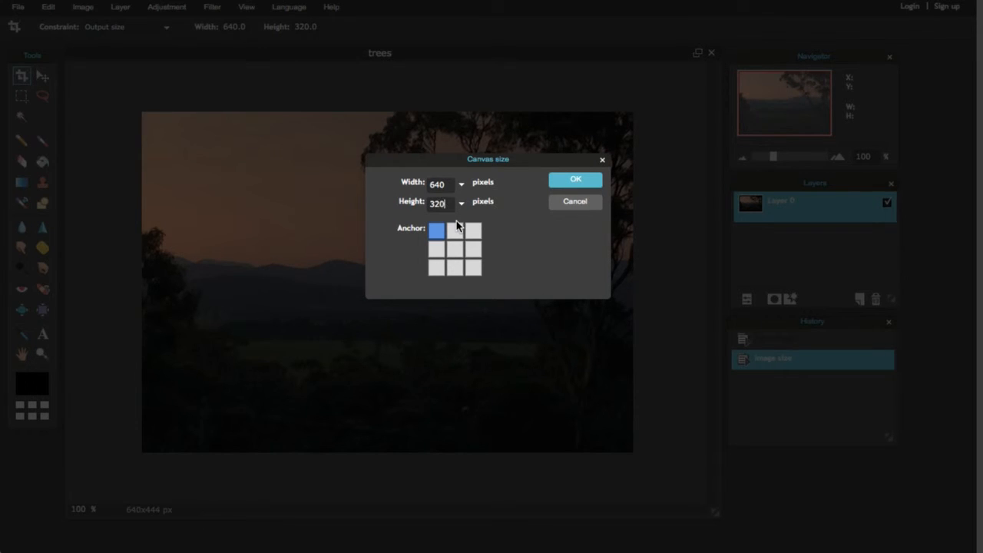
click(581, 180)
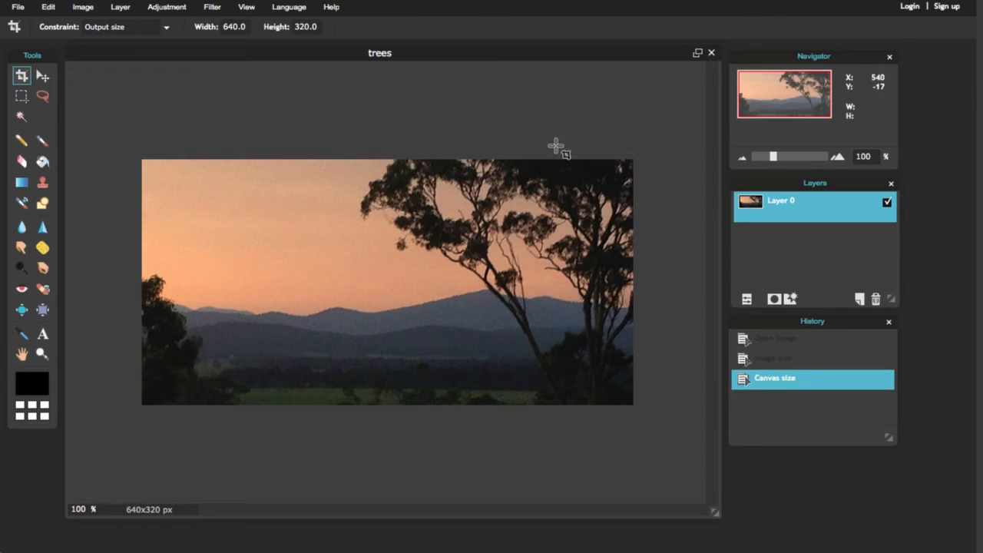
Reposition the photo layer within the canvas using the Move tool
click(43, 77)
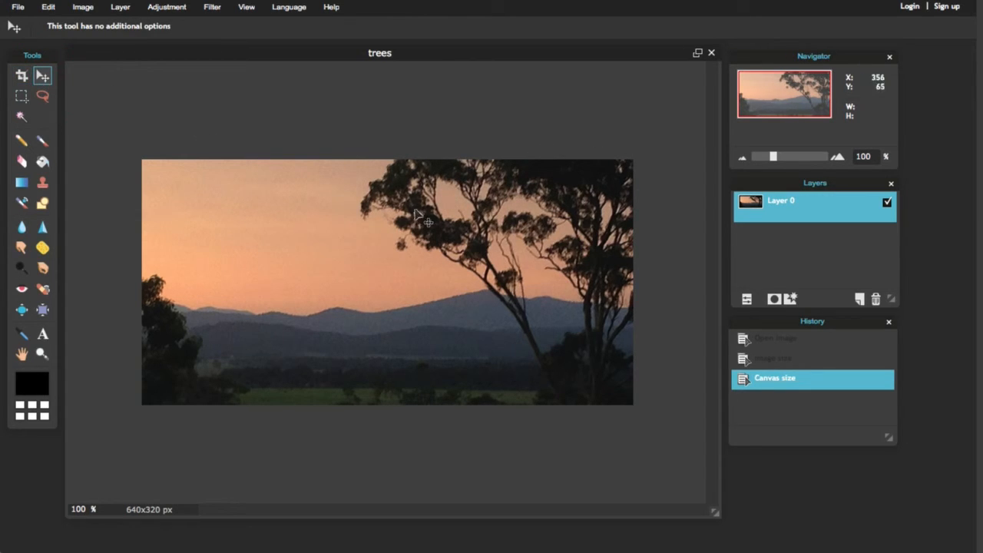
click(808, 209)
mouse_move(344, 240)
mouse_down()
mouse_move(342, 251)
mouse_move(344, 162)
mouse_move(344, 235)
mouse_up()
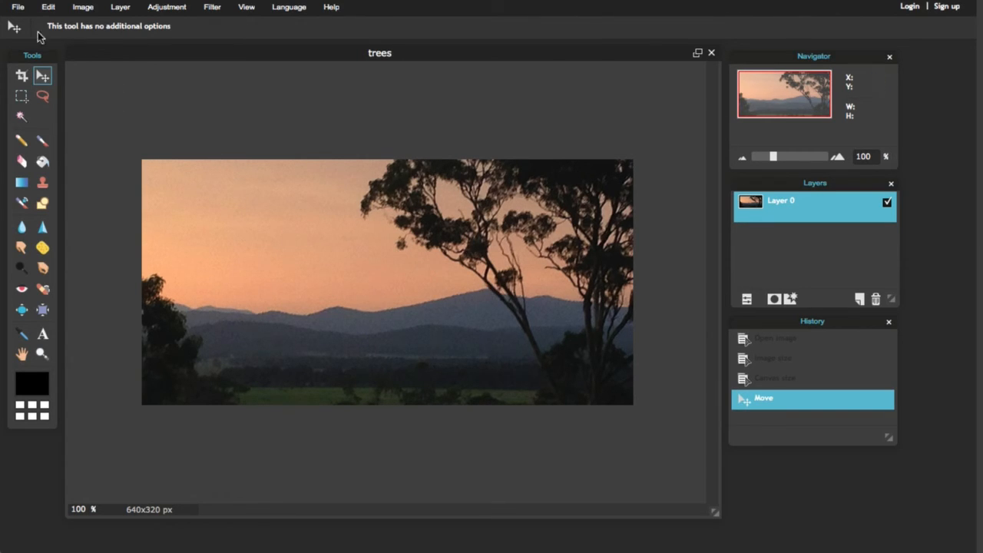
Save the resized image to the computer's Photos folder as a JPEG named trees-resize at maximum quality
click(17, 10)
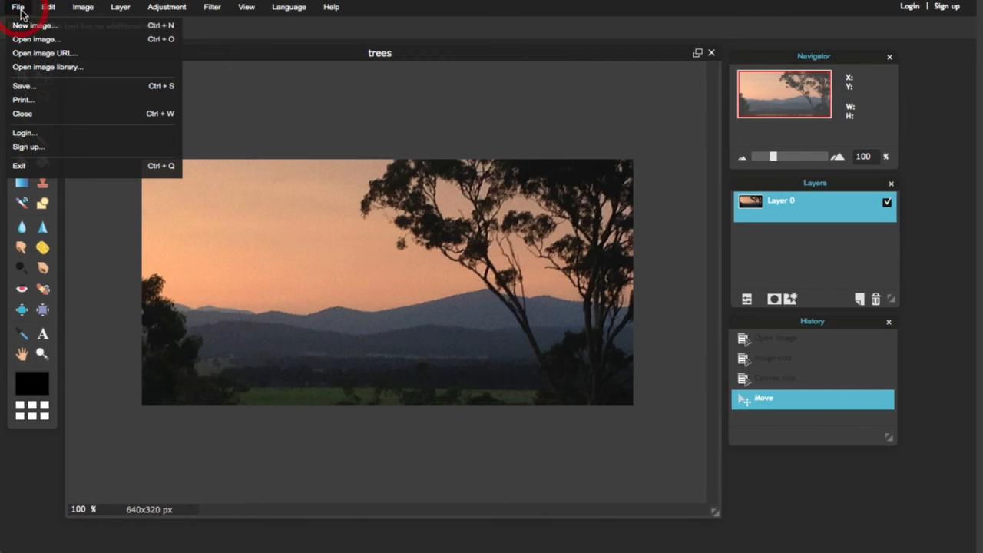
click(44, 89)
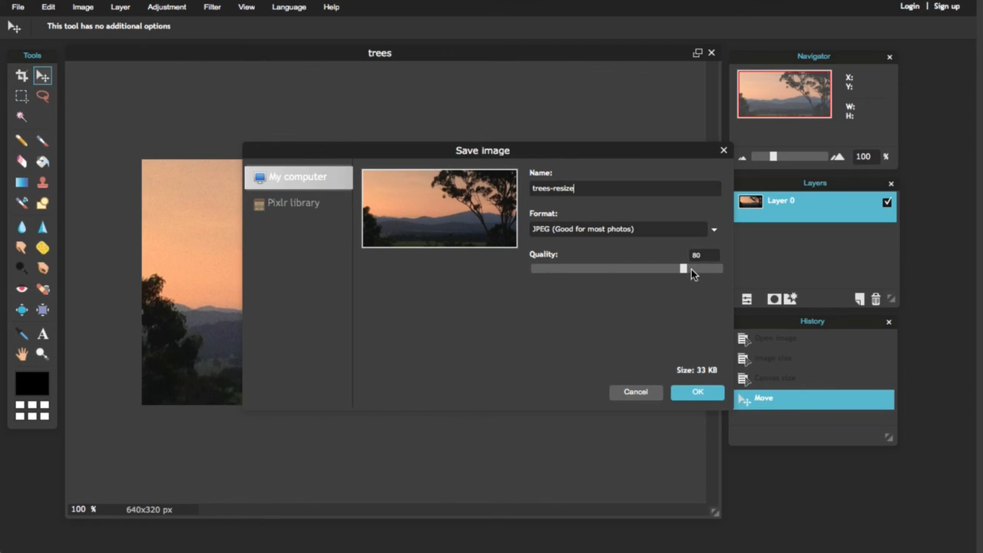
drag(690, 270, 718, 271)
click(692, 393)
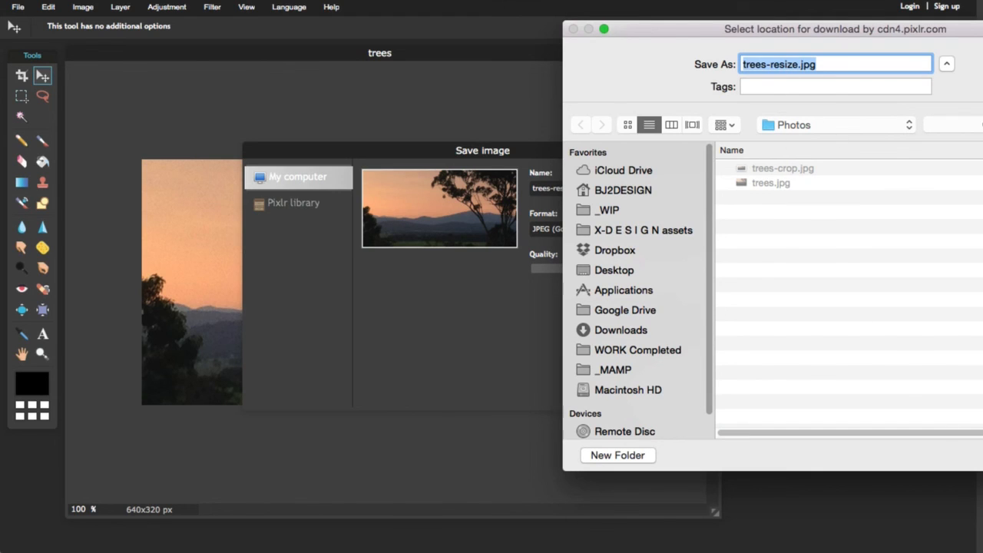
key(Return)
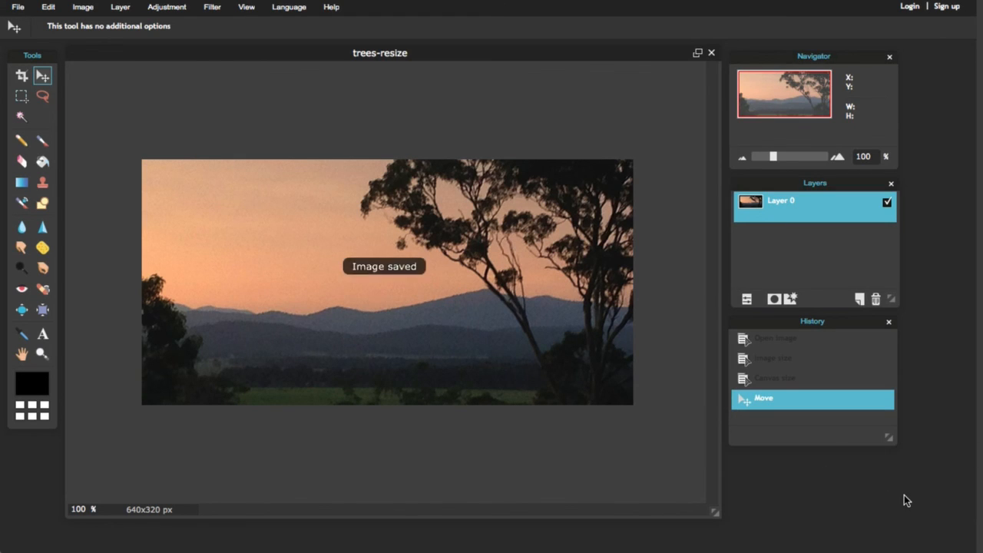